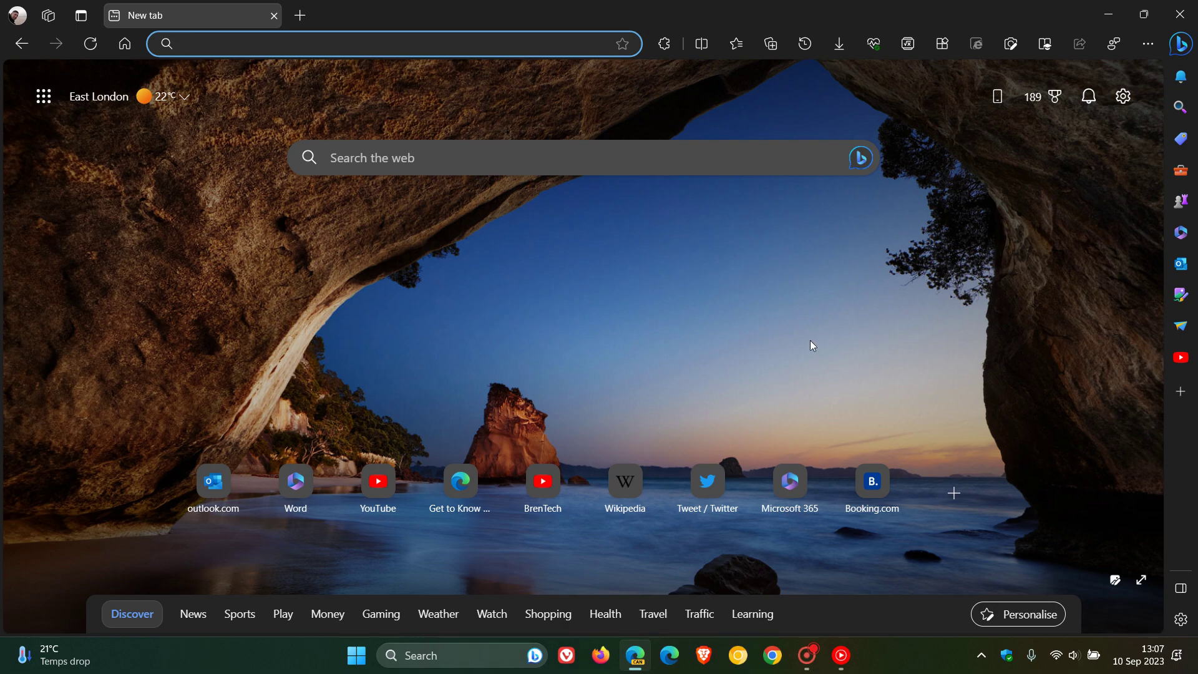
- Split the window with a second New tab page, widen the left pane, then separate them into two tabs
click(700, 45)
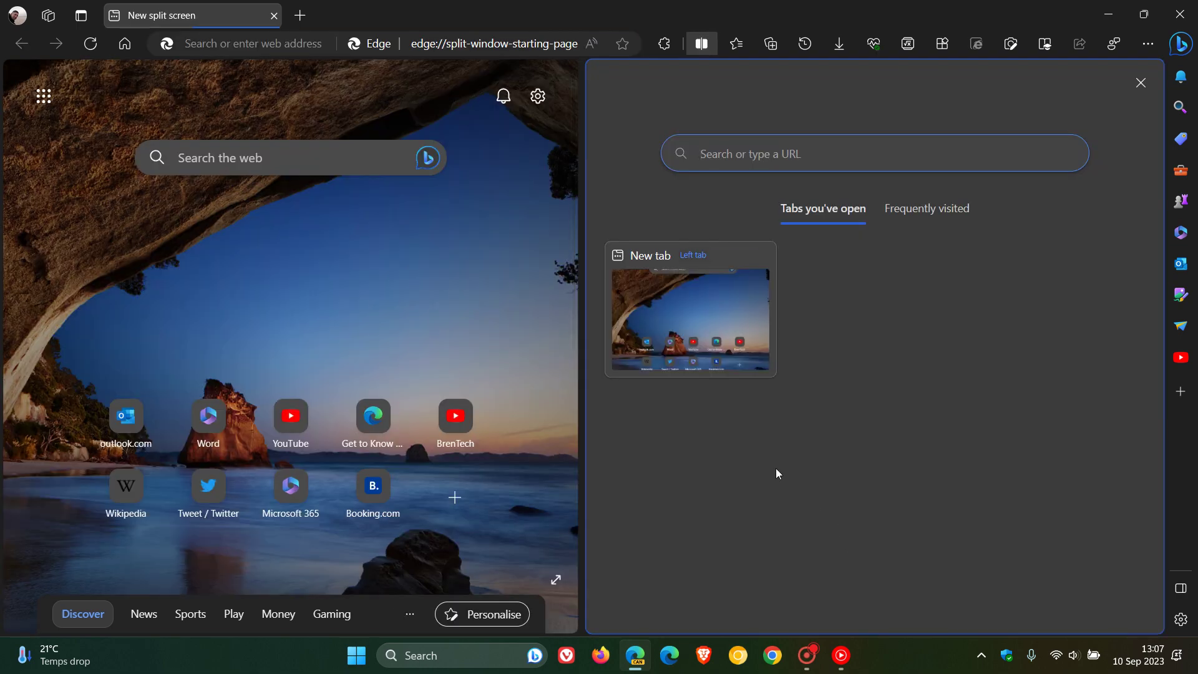
click(720, 312)
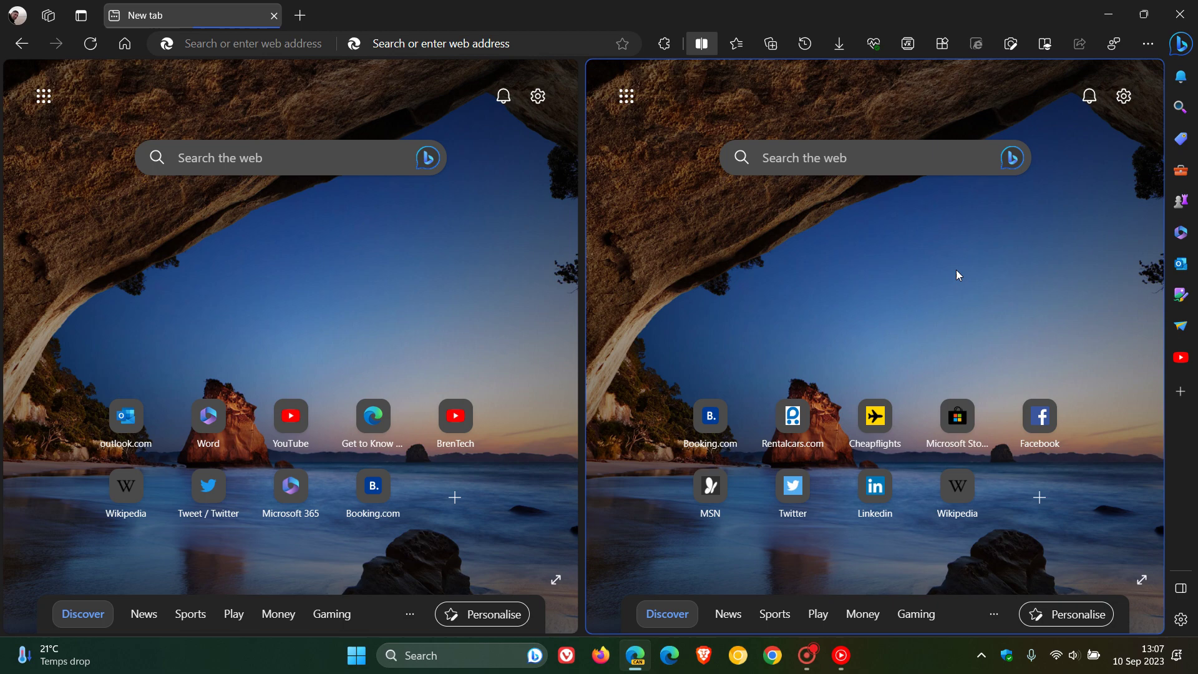
mouse_move(696, 274)
mouse_move(582, 307)
mouse_down()
mouse_move(736, 311)
mouse_move(475, 333)
mouse_move(728, 335)
mouse_move(513, 336)
mouse_move(567, 337)
mouse_up()
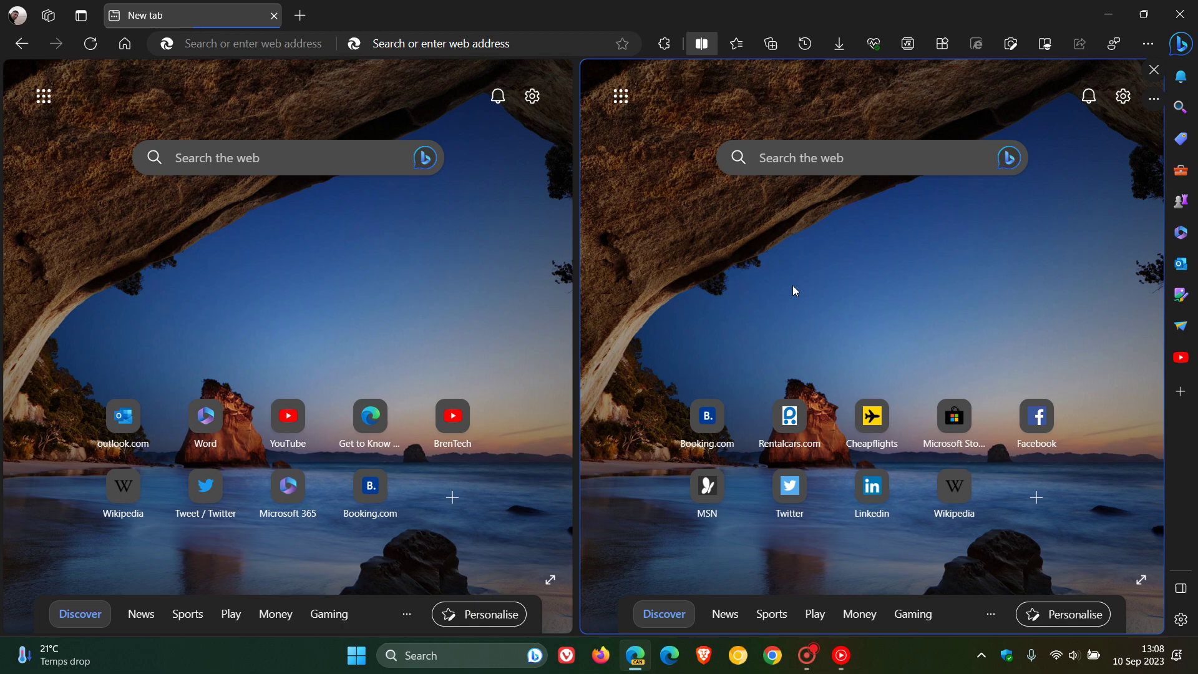
click(701, 43)
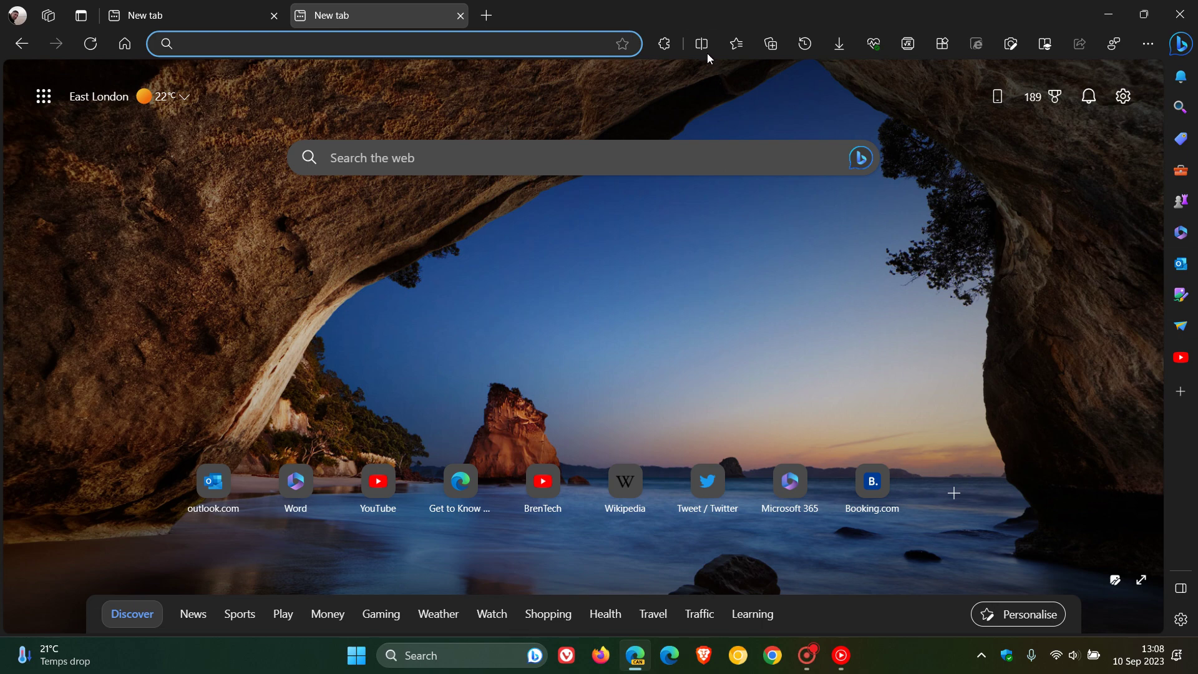
- Close the extra New tab, go to My account settings, and split the window beside it
click(459, 15)
click(22, 44)
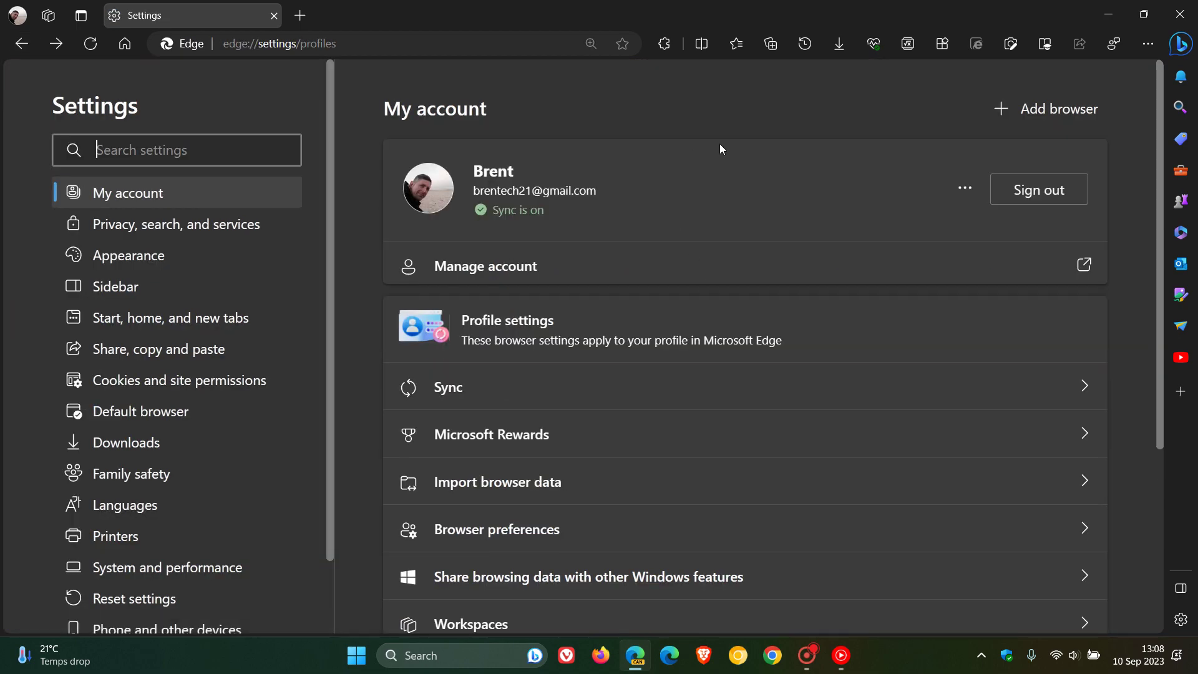
click(703, 43)
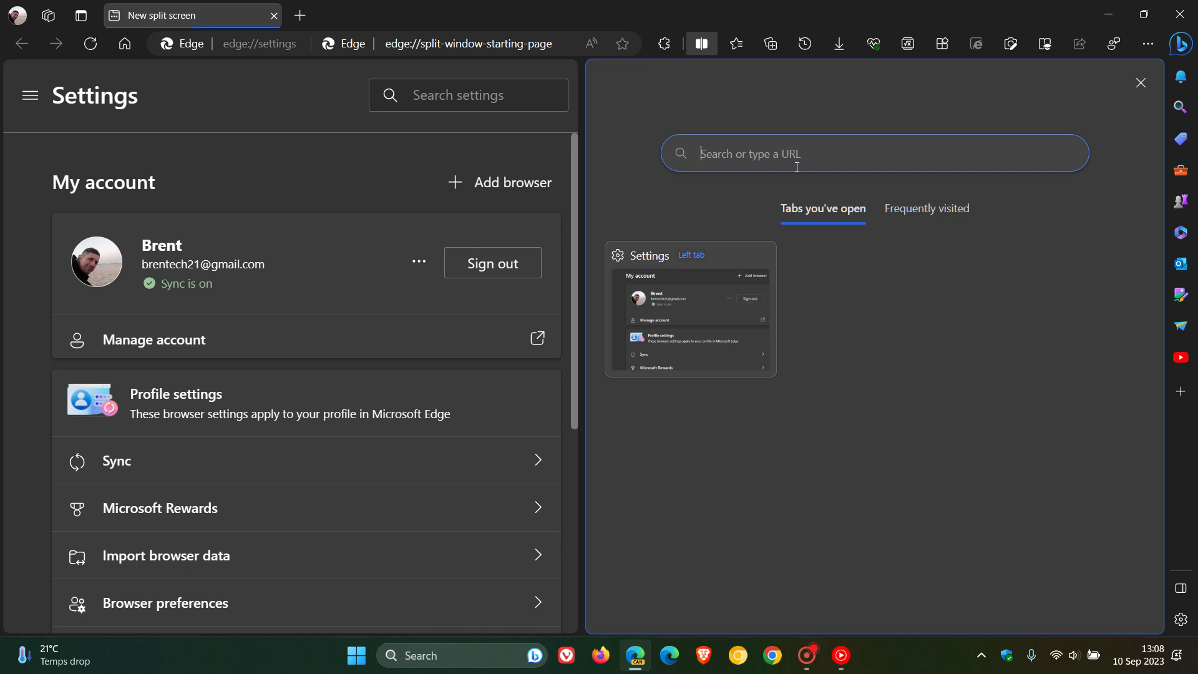
- Load a New tab page into the right pane and show its split options menu
click(126, 47)
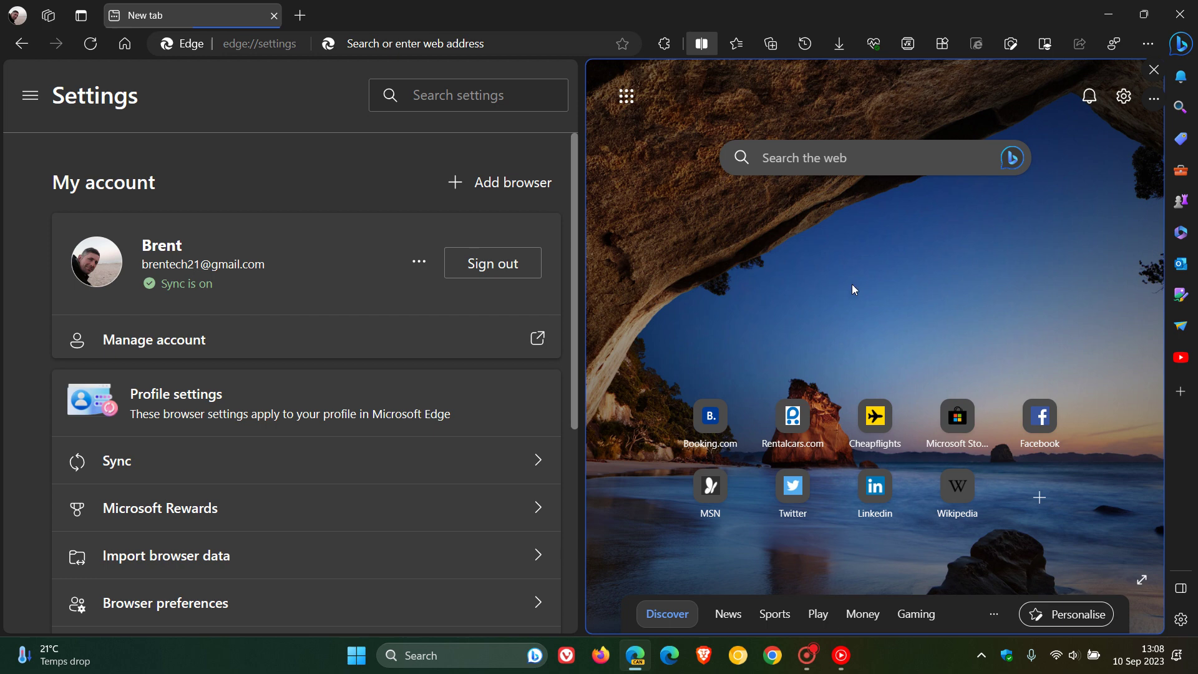
click(1152, 109)
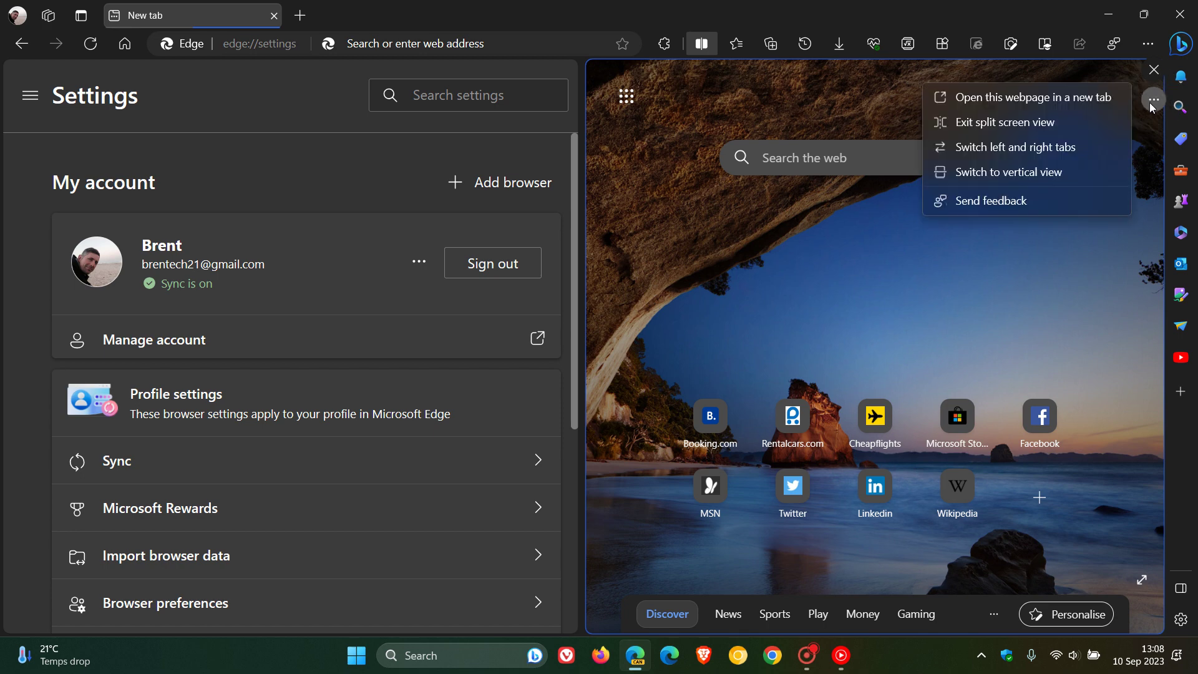
- Switch the split to vertical view with Settings on top, and enlarge the lower New tab pane
click(997, 174)
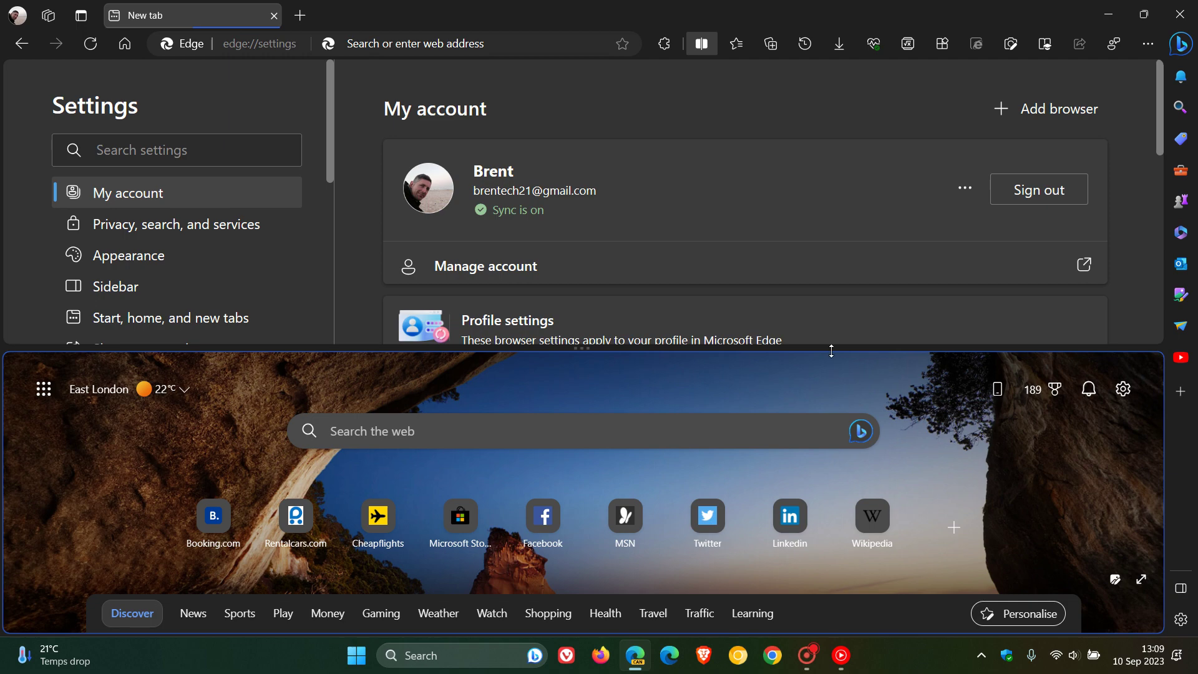
mouse_move(832, 352)
mouse_down()
mouse_move(824, 193)
mouse_move(837, 466)
mouse_move(836, 275)
mouse_move(839, 412)
mouse_move(817, 316)
mouse_up()
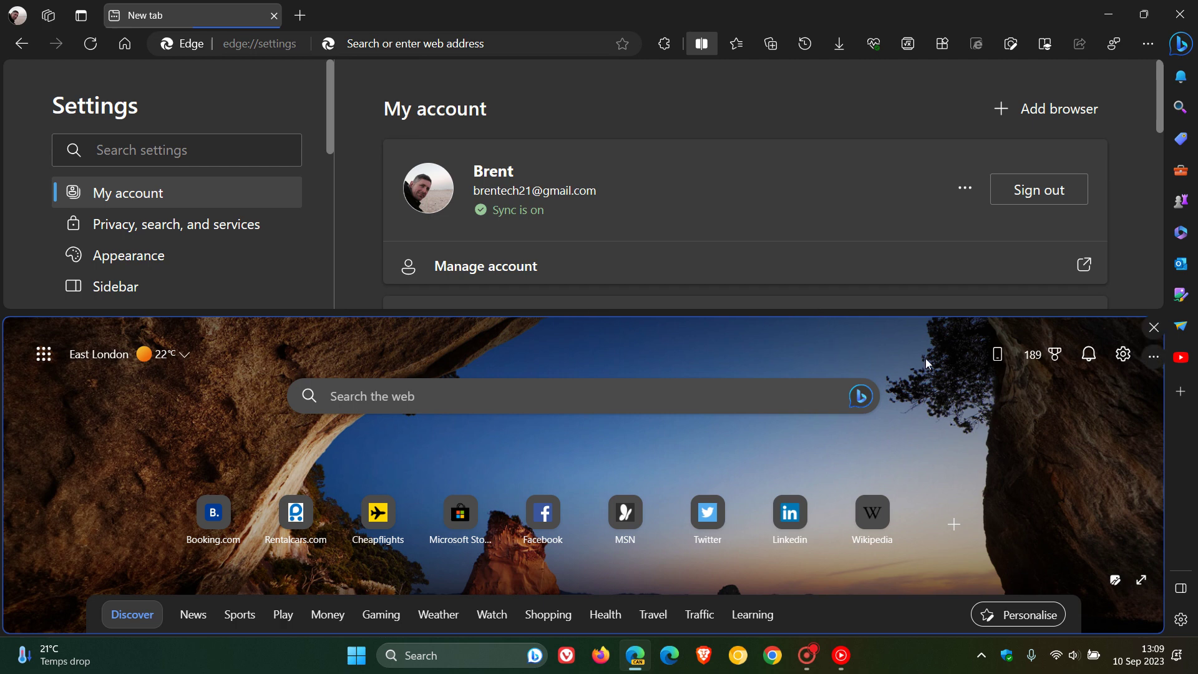
click(1154, 355)
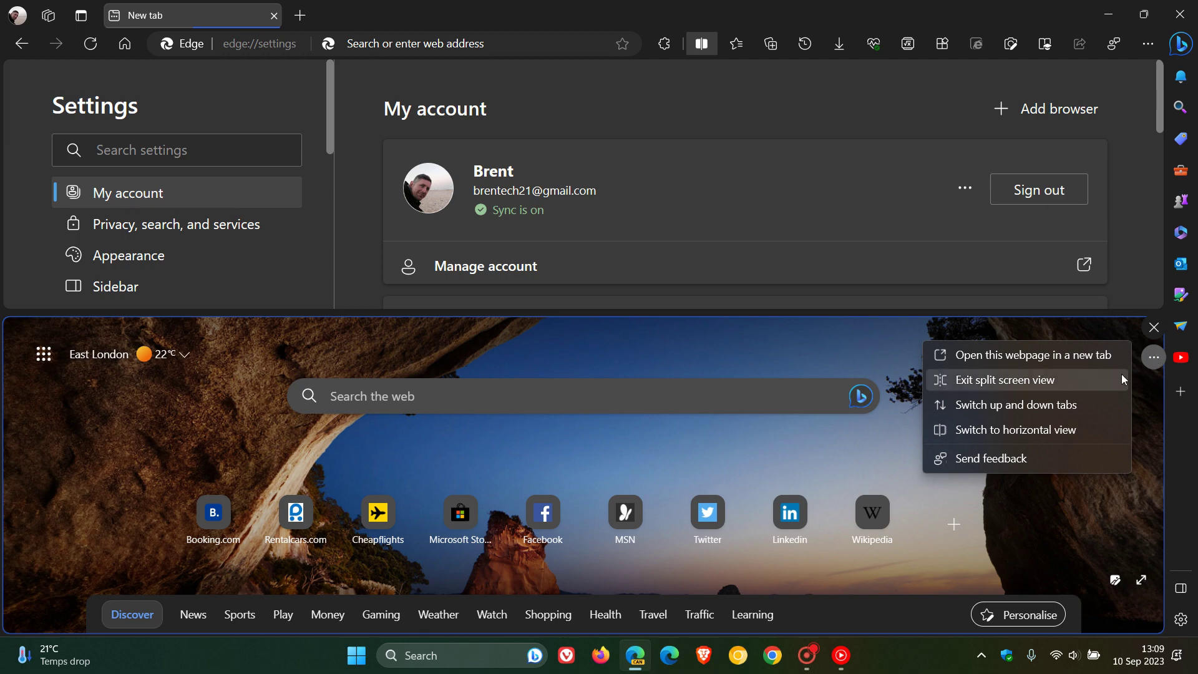
click(999, 407)
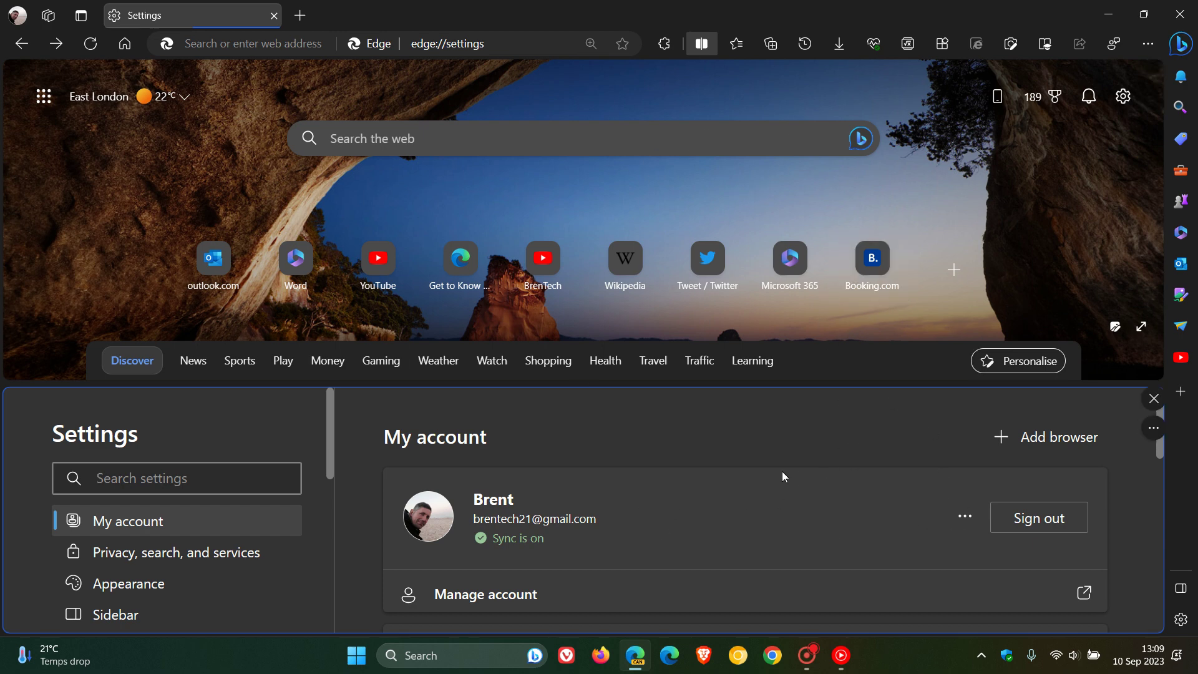
click(1155, 430)
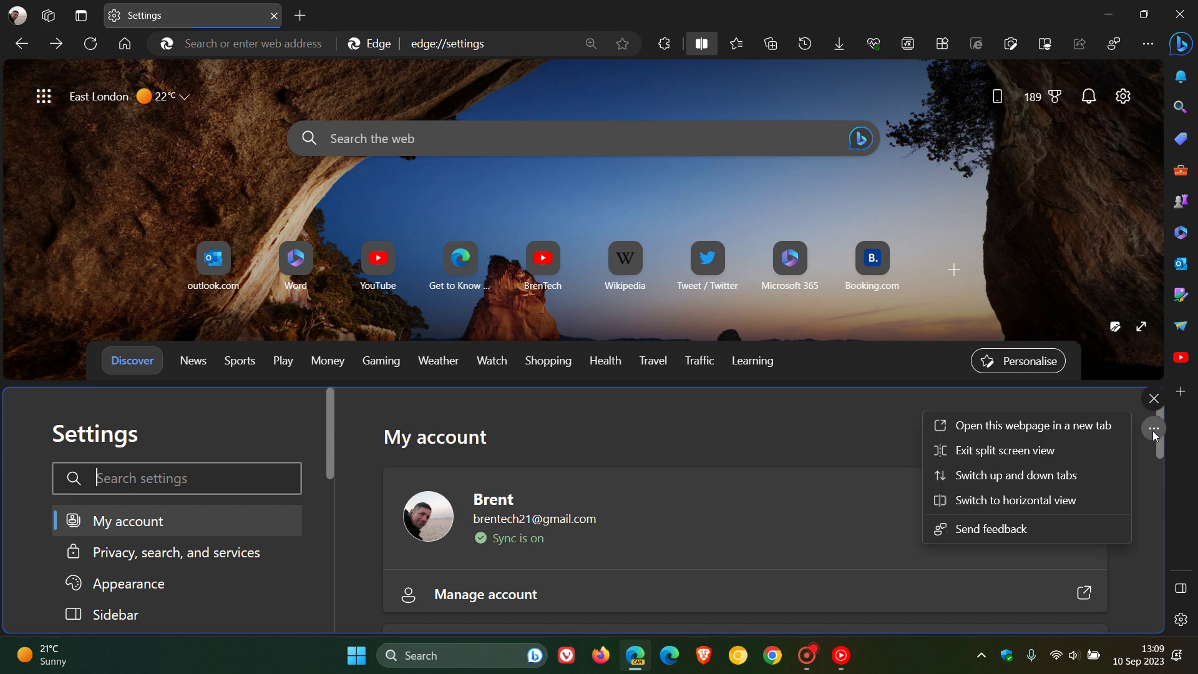
click(1033, 478)
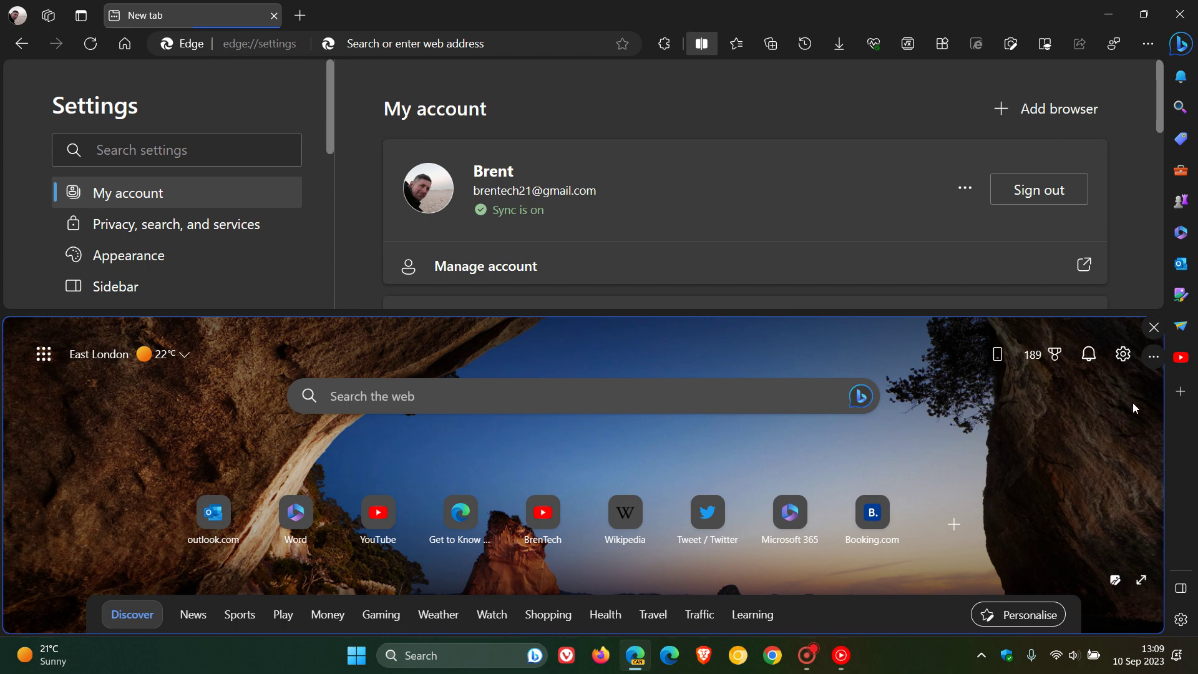
- Close the lower pane and replace Settings with a full-window New tab page
click(1155, 330)
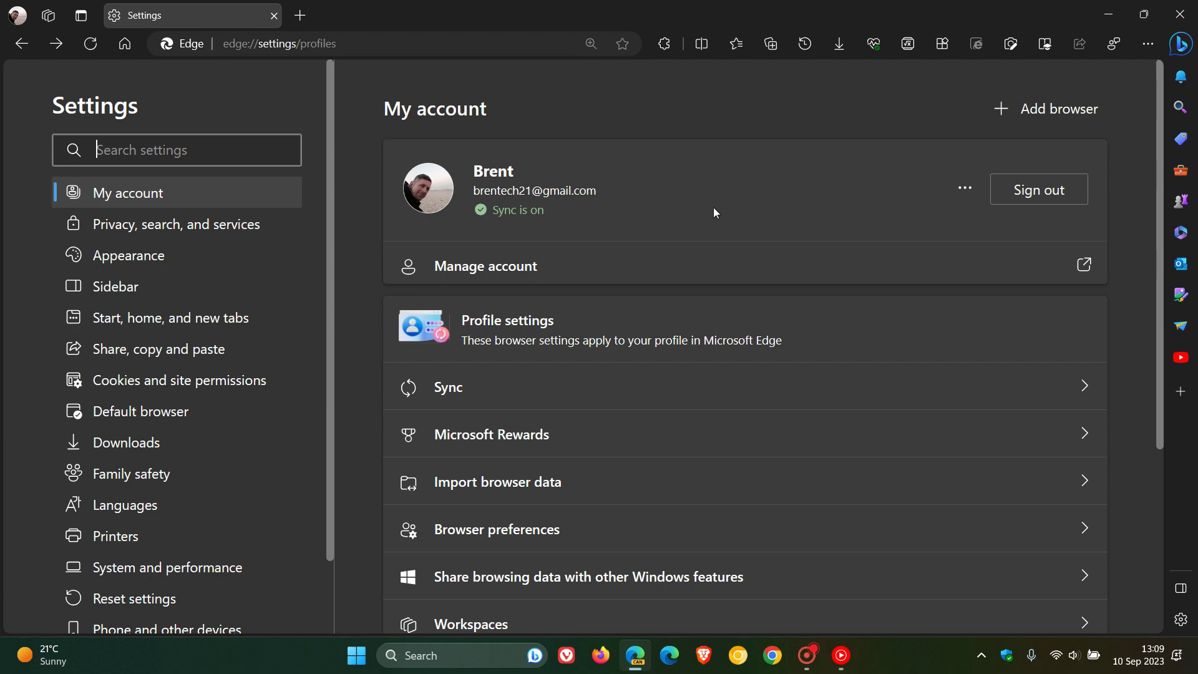
click(127, 44)
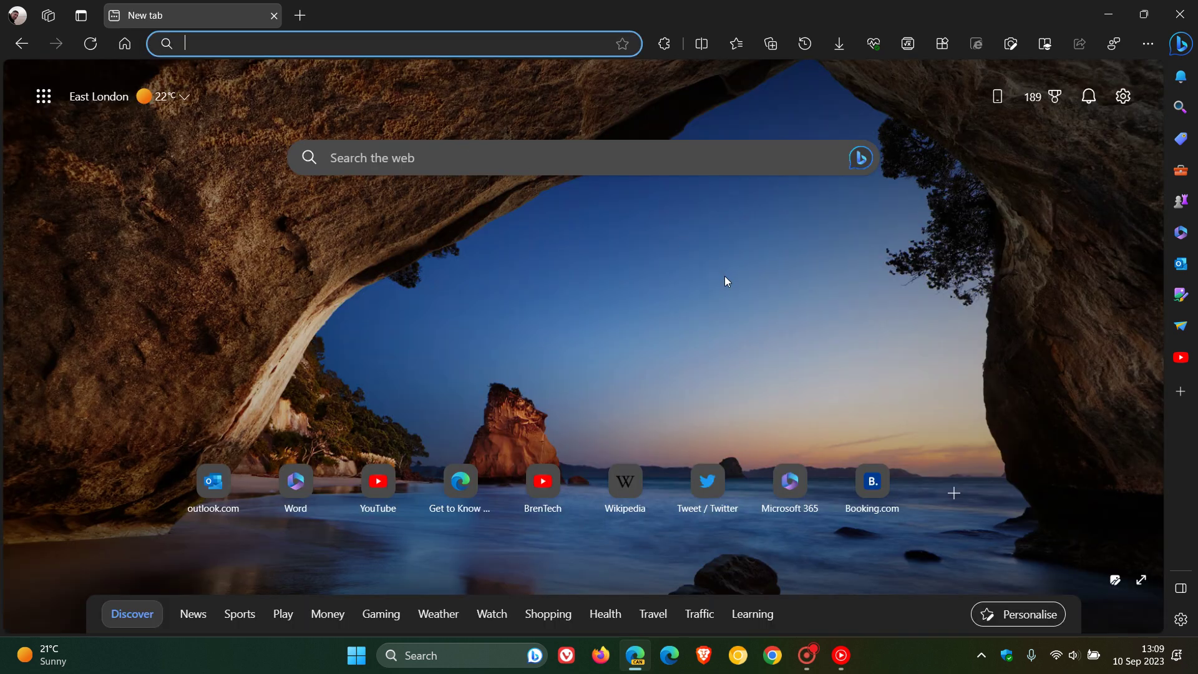
- Re-split the window with a wider left pane and a New tab on the right, showing the left pane's options
click(701, 45)
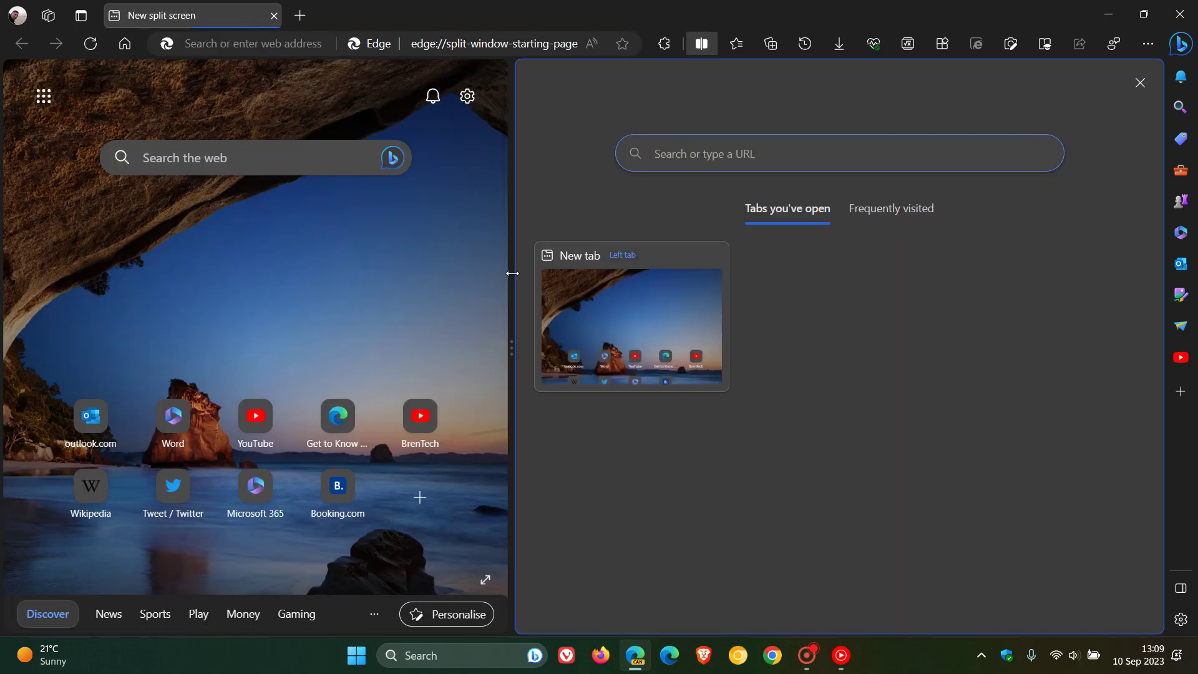
drag(510, 273, 616, 281)
click(698, 319)
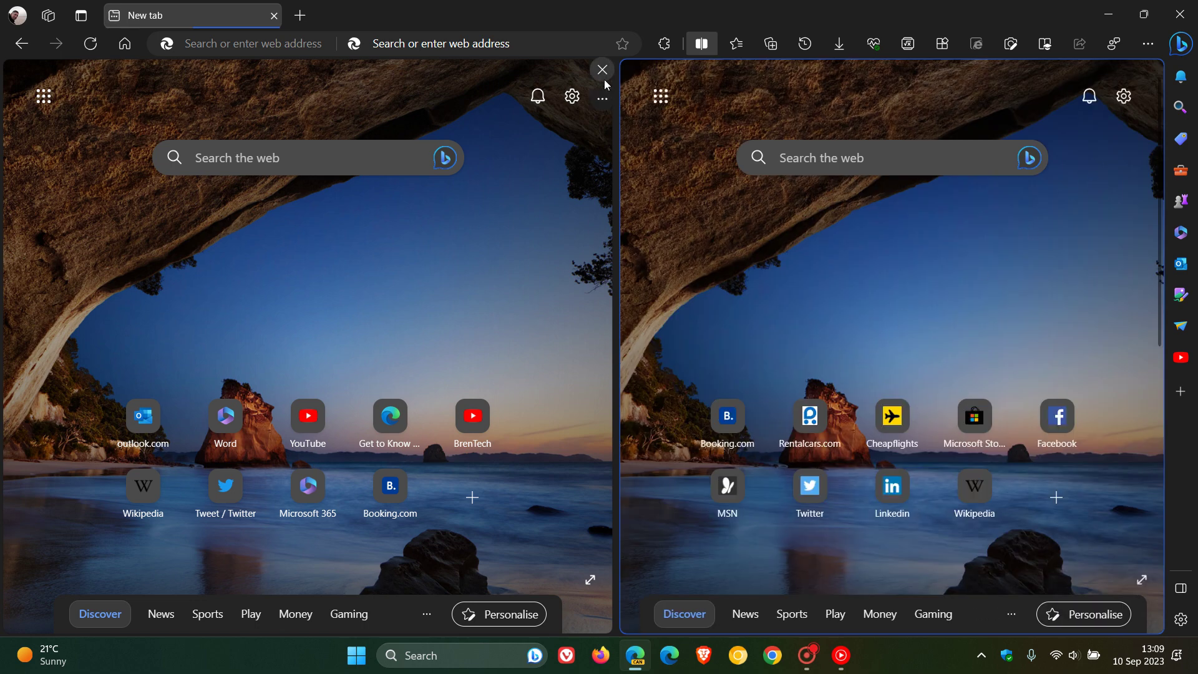
mouse_move(601, 102)
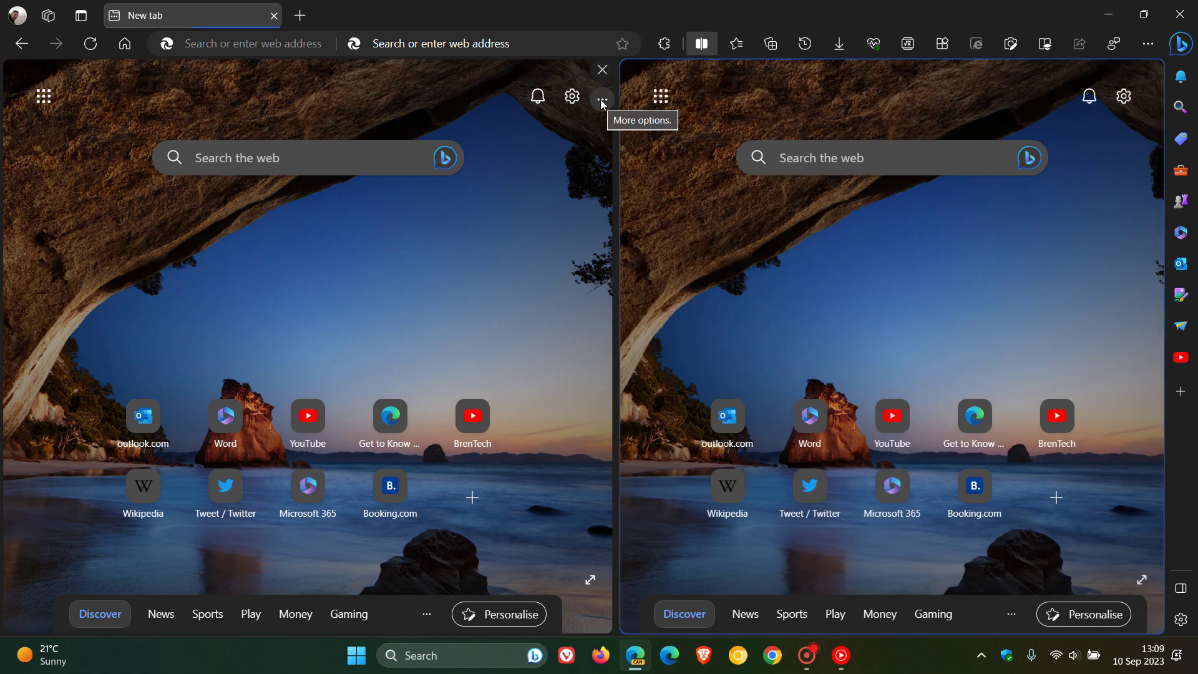
click(601, 104)
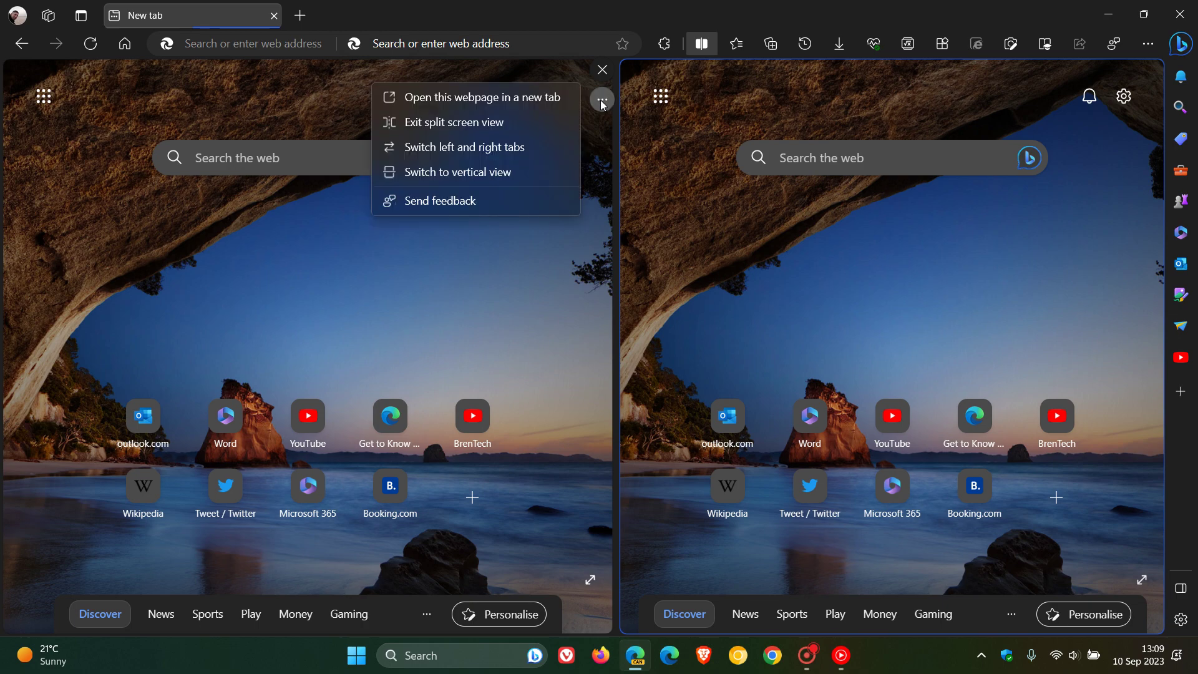
- Switch the two New tab panes to vertical view, then close the split to one page
click(493, 171)
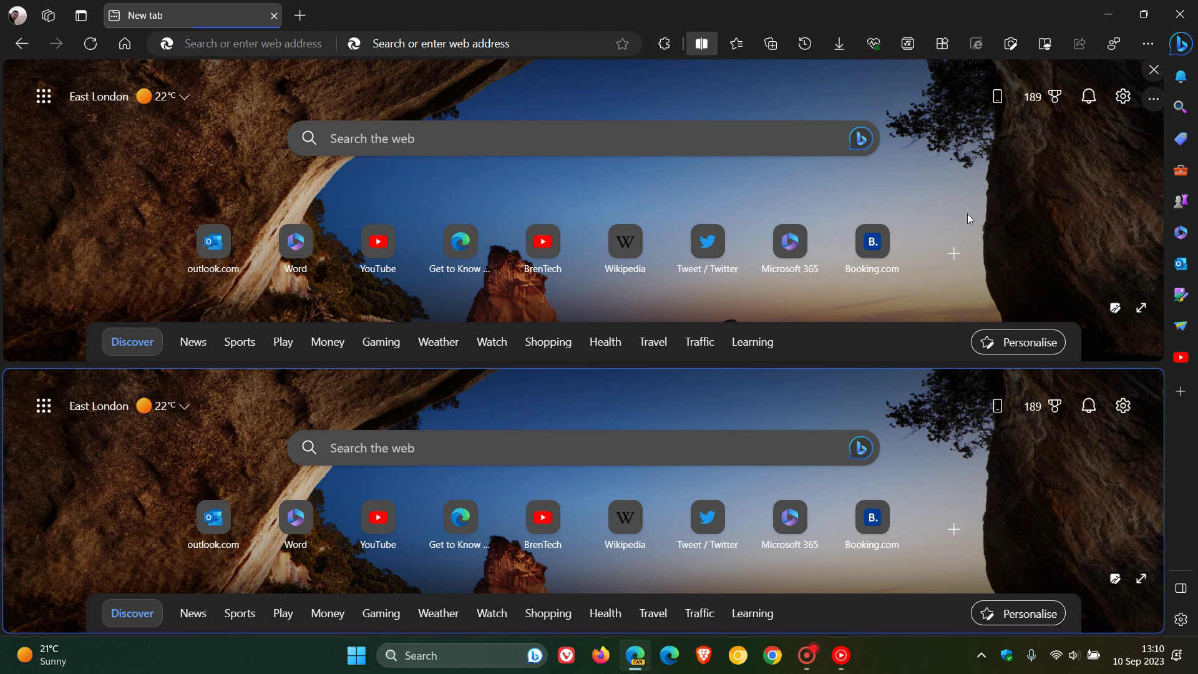
click(1154, 71)
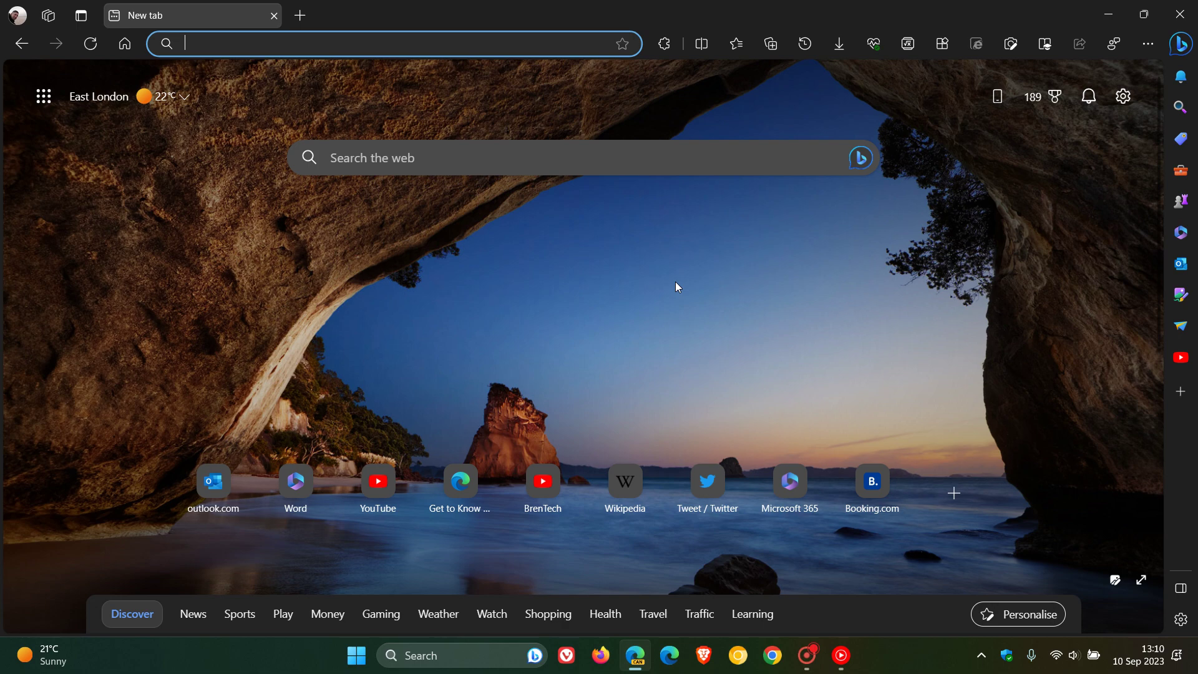